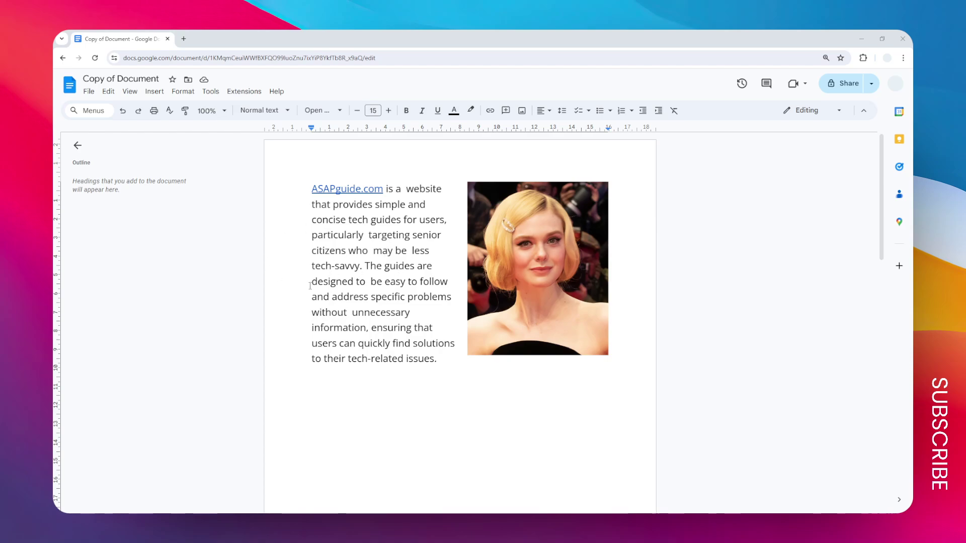
Place the cursor between the two spaces after 'is a' in the first line
click(400, 191)
key(Right)
Select the extra space before 'website' and open Find and replace from the Edit menu
drag(408, 188, 401, 189)
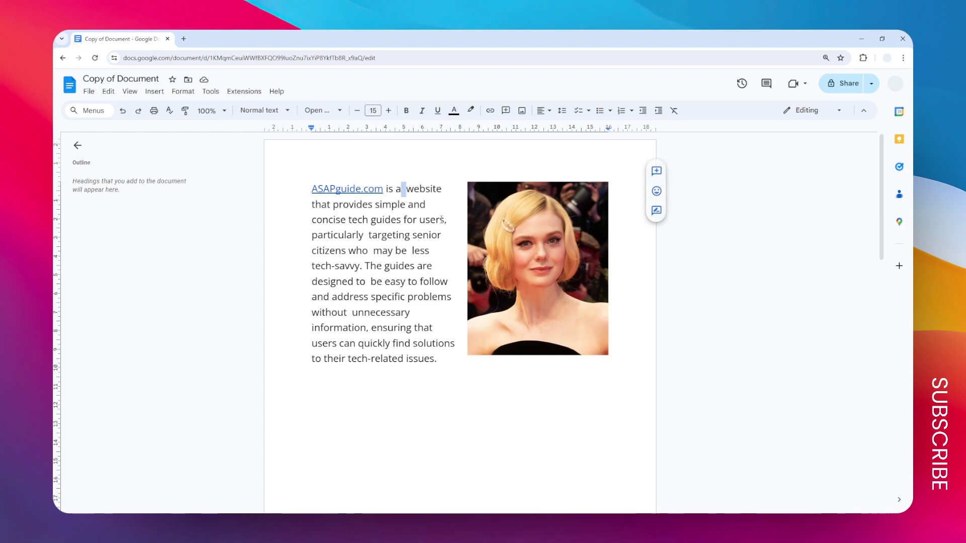
click(108, 91)
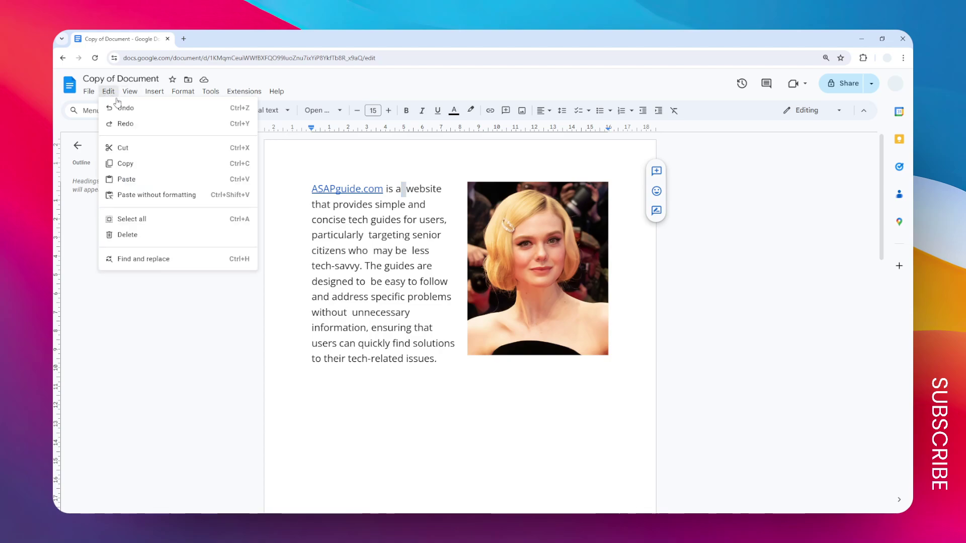
click(173, 260)
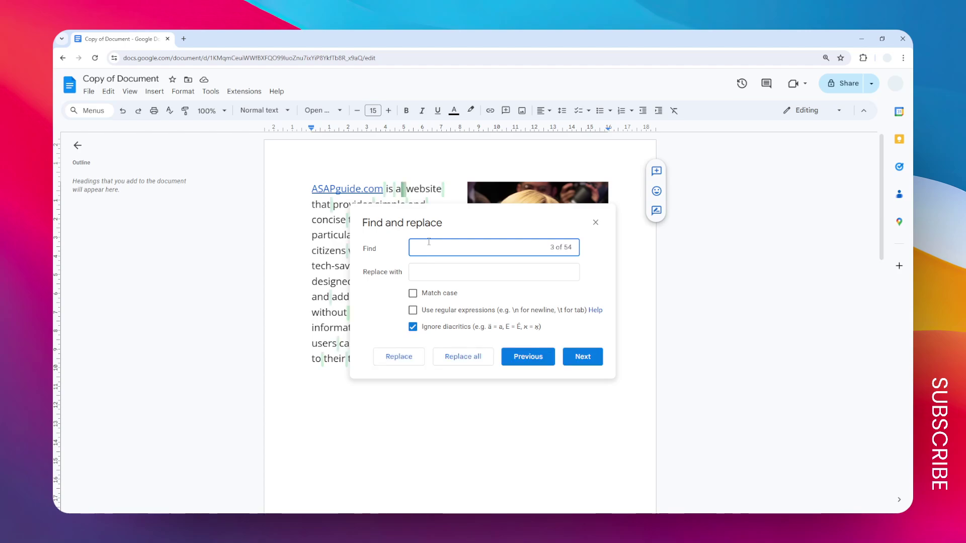
Search for double spaces, replacing them with a single space, with the dialog moved aside
drag(446, 225, 610, 213)
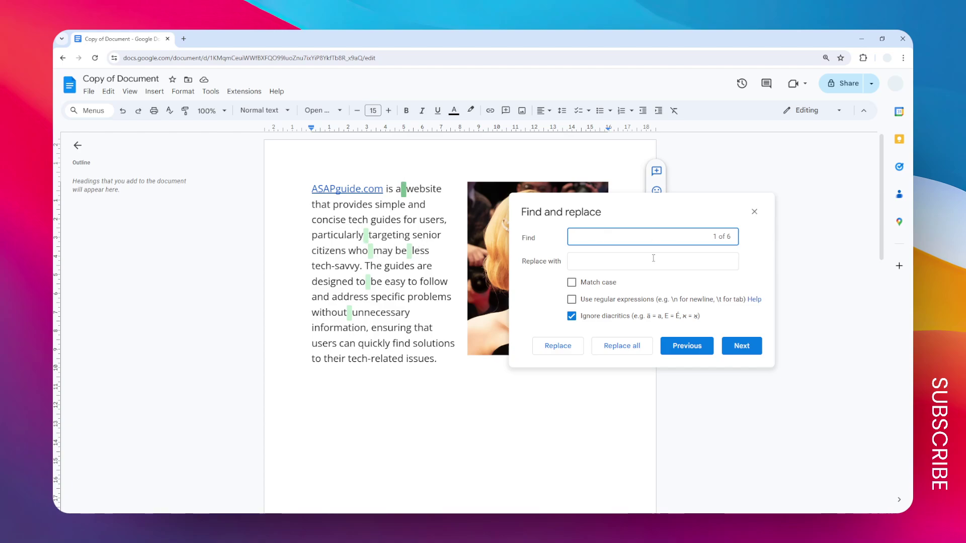
click(594, 264)
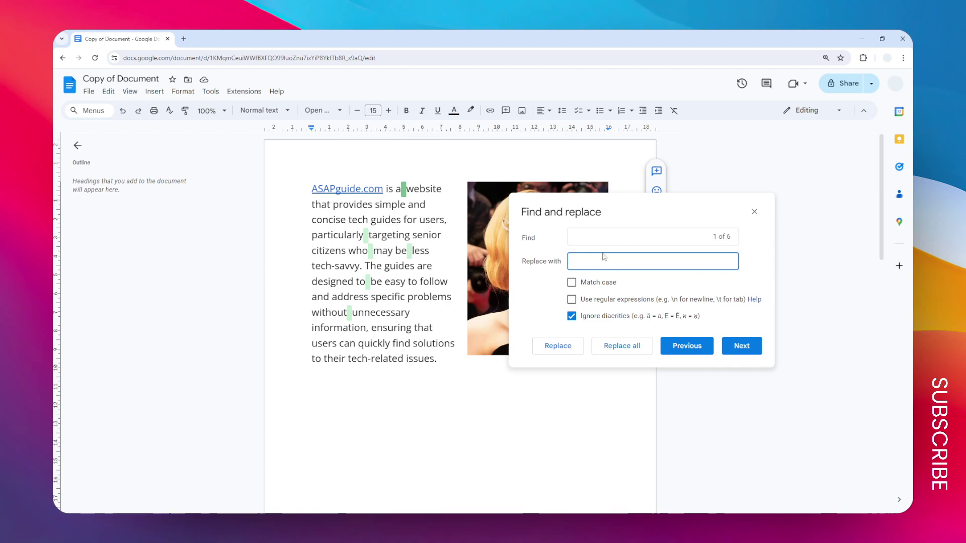
drag(615, 223, 591, 216)
Replace the first double space, then all remaining ones, and move the dialog off the photo
click(534, 343)
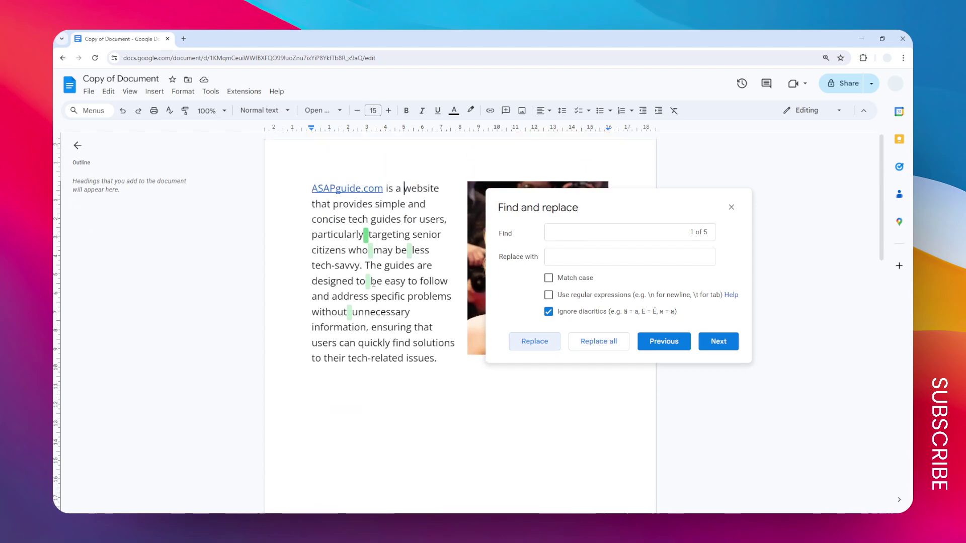
click(607, 347)
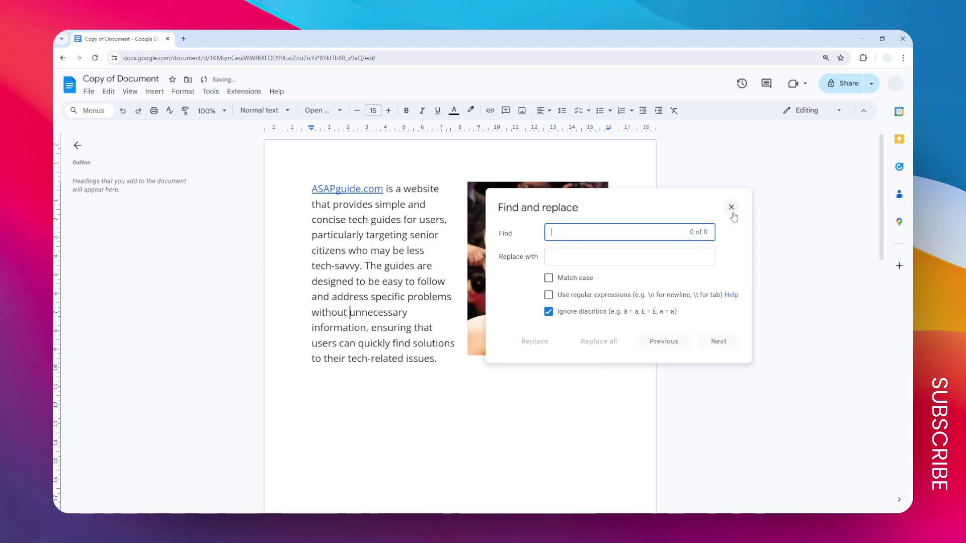
drag(650, 207, 769, 309)
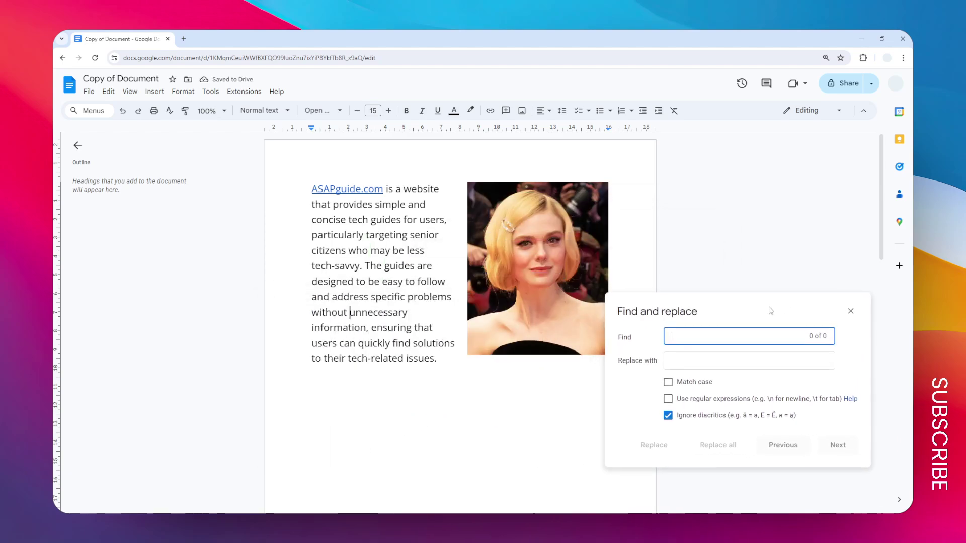